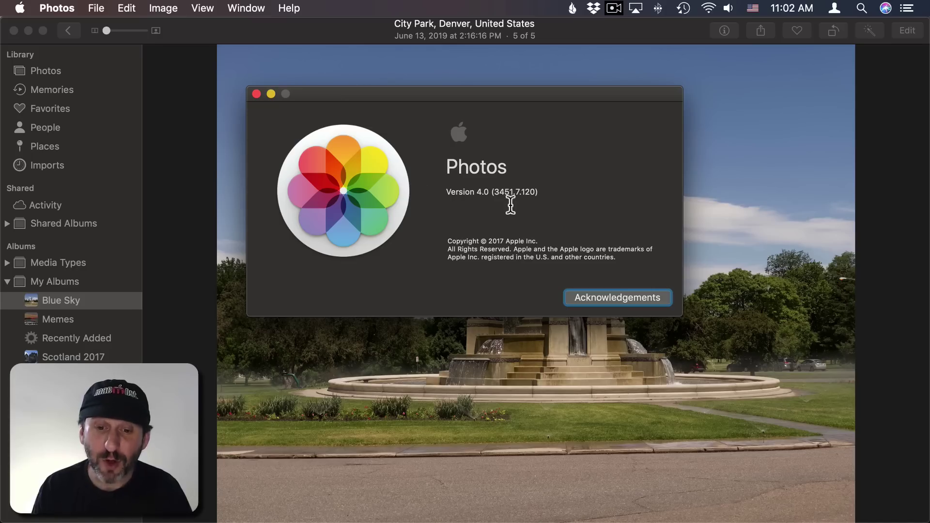
Close the About Photos window
{"action": "left_click", "coordinate": [257, 94]}
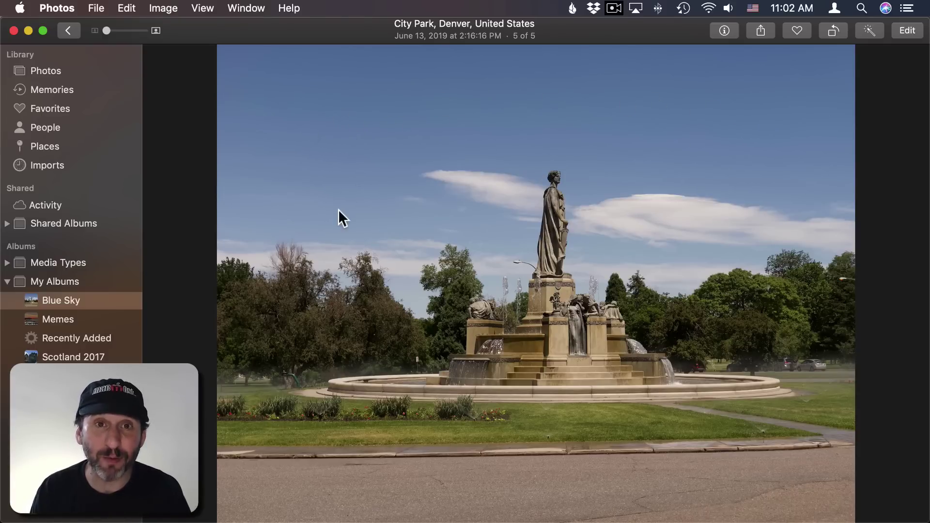
{"action": "left_click", "coordinate": [908, 32]}
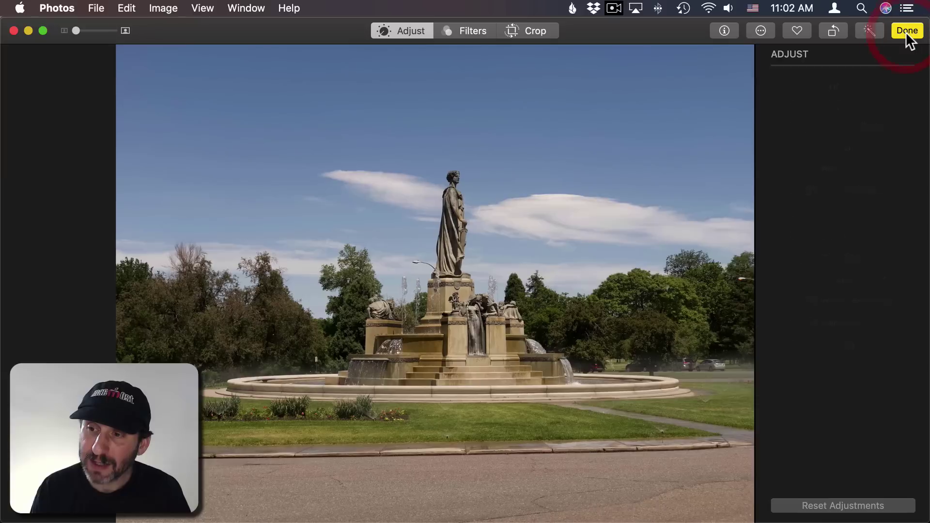
{"action": "left_click", "coordinate": [391, 33]}
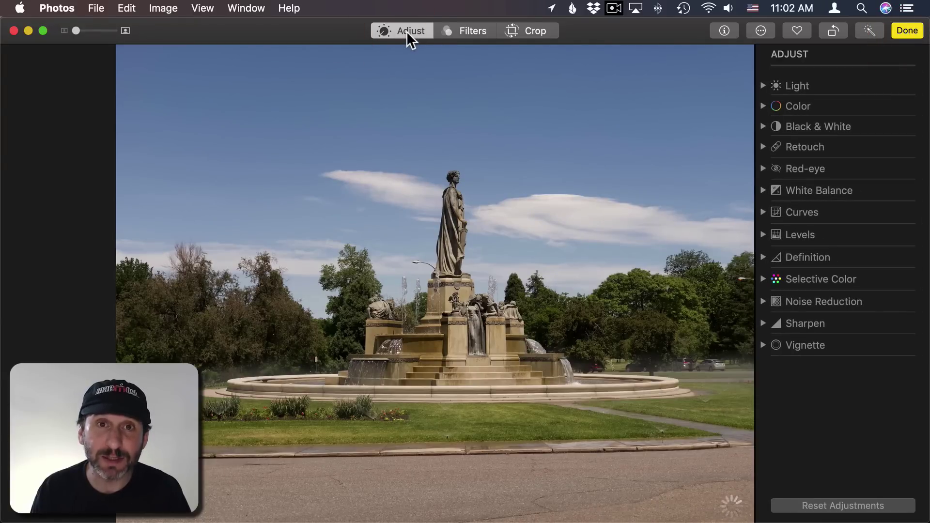
{"action": "mouse_move", "coordinate": [809, 196]}
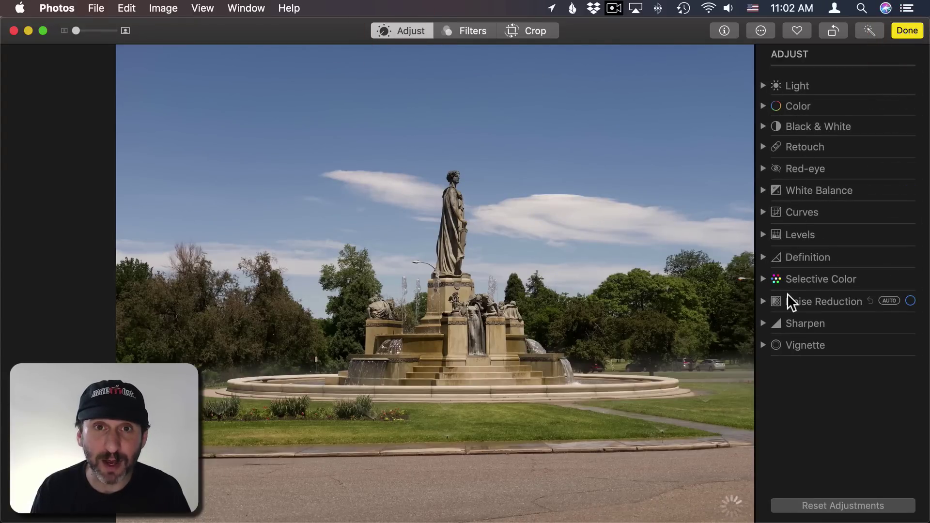
{"action": "left_click", "coordinate": [763, 106]}
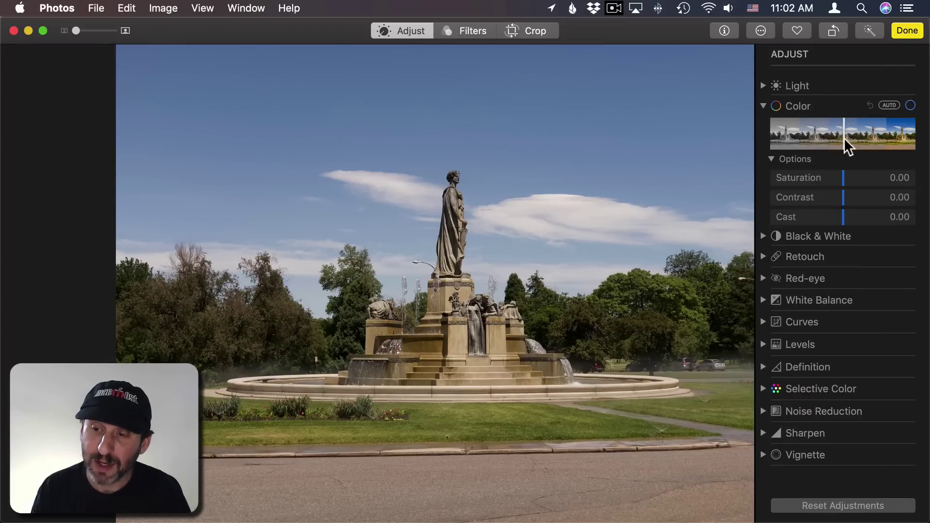
{"action": "left_click_drag", "start_coordinate": [844, 128], "coordinate": [886, 133]}
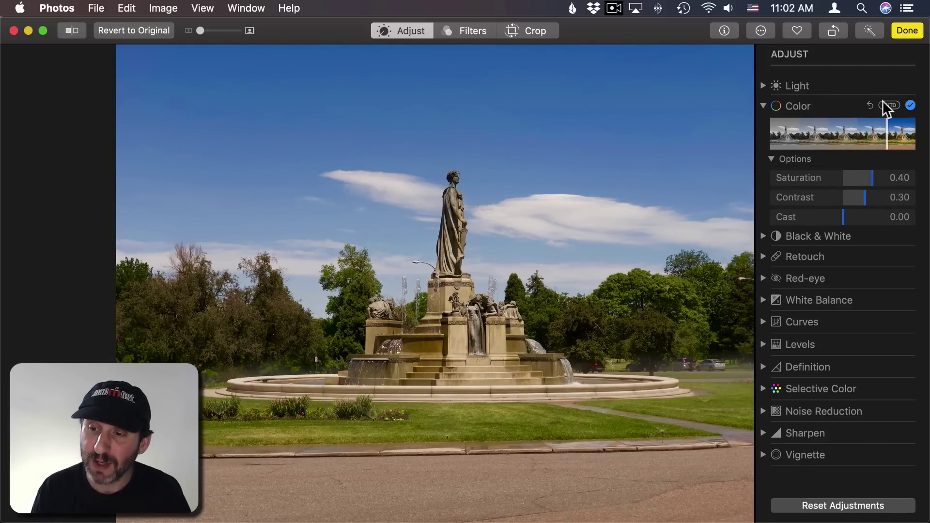
{"action": "left_click", "coordinate": [870, 106]}
{"action": "left_click", "coordinate": [762, 106]}
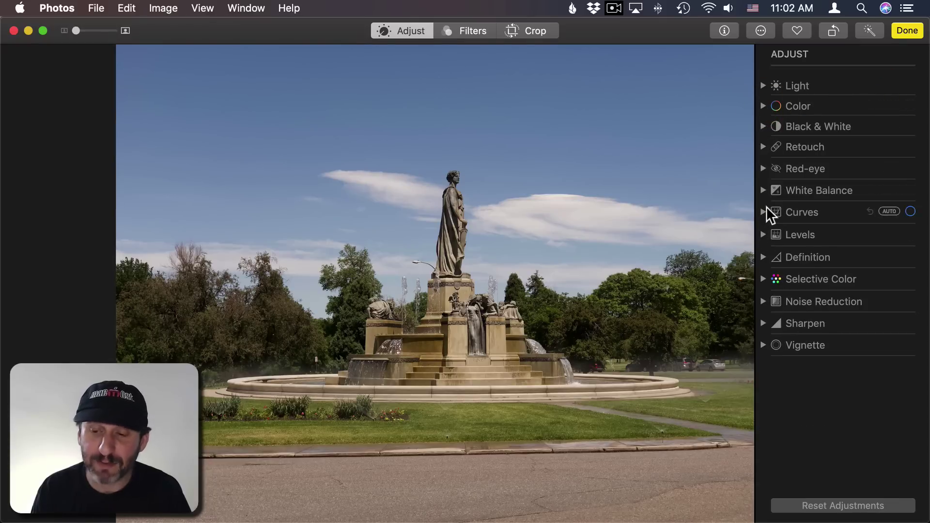
{"action": "left_click", "coordinate": [763, 234]}
{"action": "left_click", "coordinate": [803, 253]}
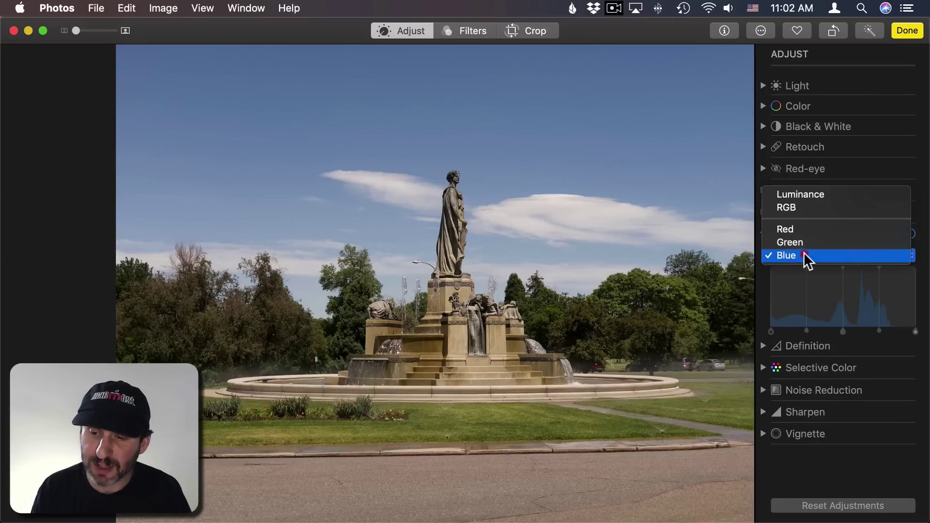
{"action": "left_click", "coordinate": [805, 251]}
{"action": "left_click_drag", "start_coordinate": [843, 330], "coordinate": [811, 330]}
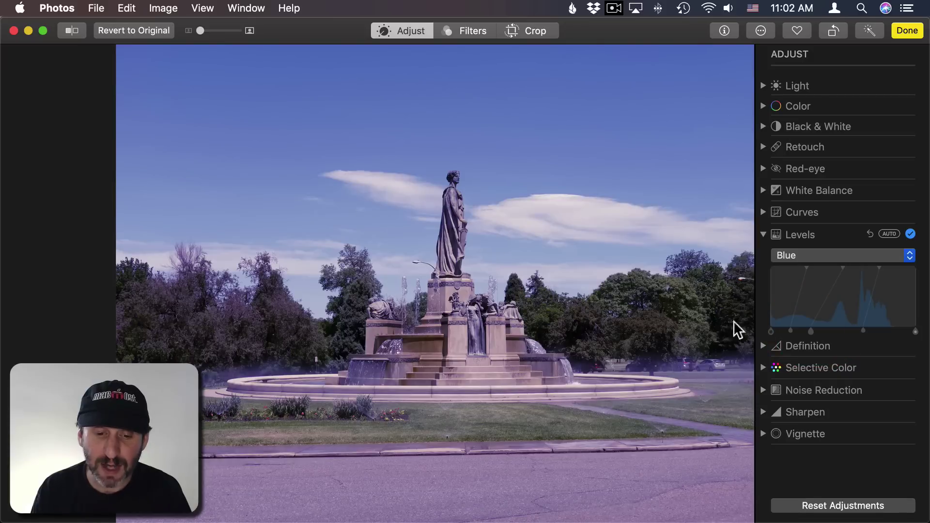
{"action": "left_click", "coordinate": [871, 234]}
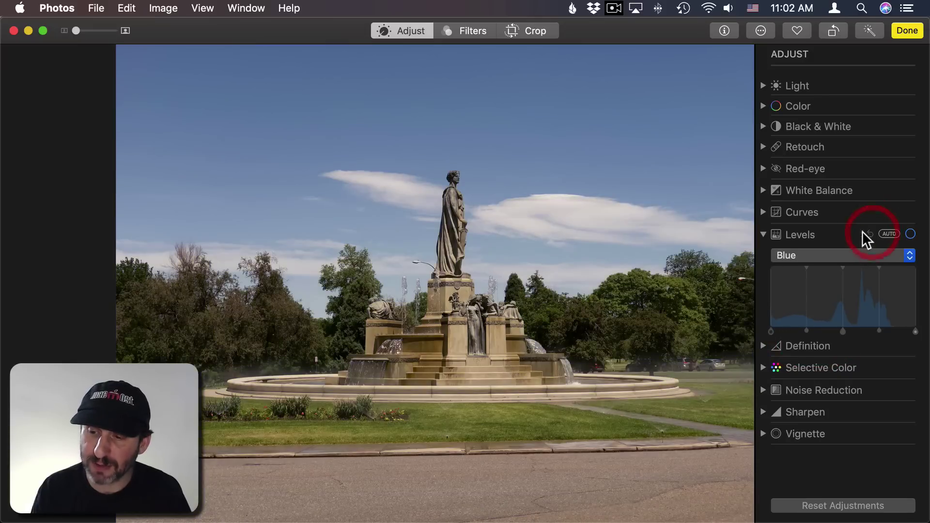
Target blue in Selective Color and set Saturation 50.99 and Luminance -19.54 on the fountain photo
{"action": "left_click", "coordinate": [764, 234]}
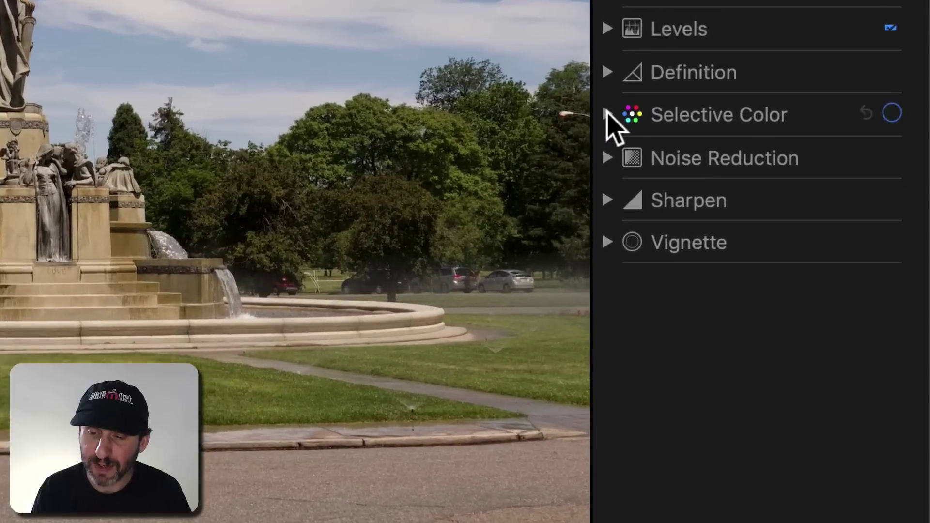
{"action": "left_click", "coordinate": [763, 279]}
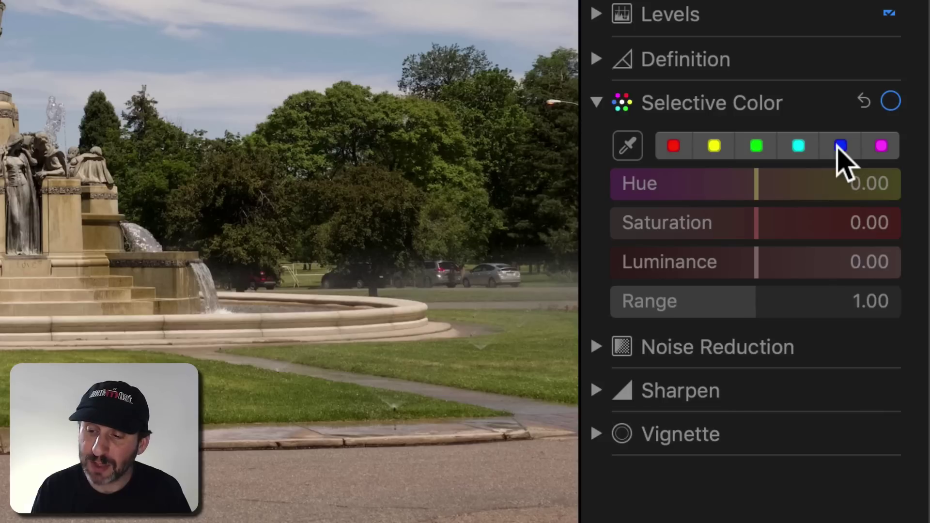
{"action": "left_click", "coordinate": [839, 146]}
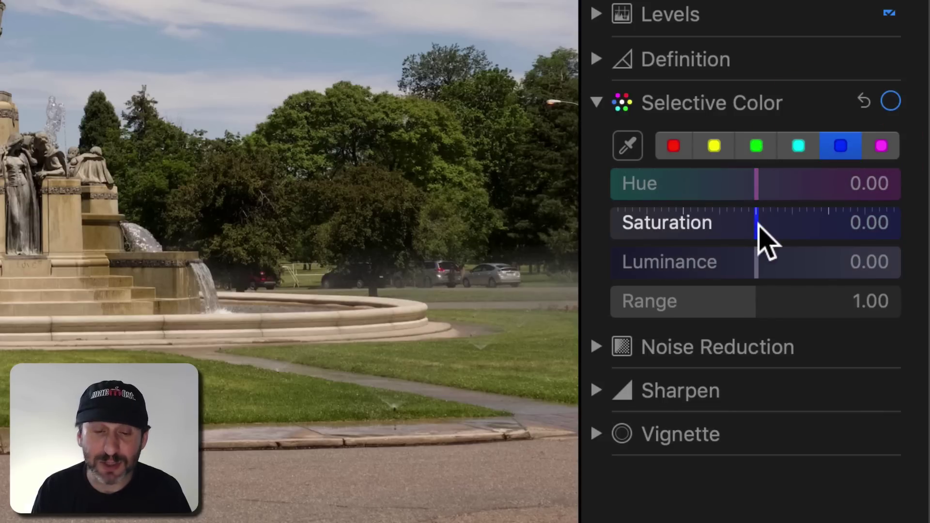
{"action": "left_click_drag", "start_coordinate": [758, 224], "coordinate": [820, 229]}
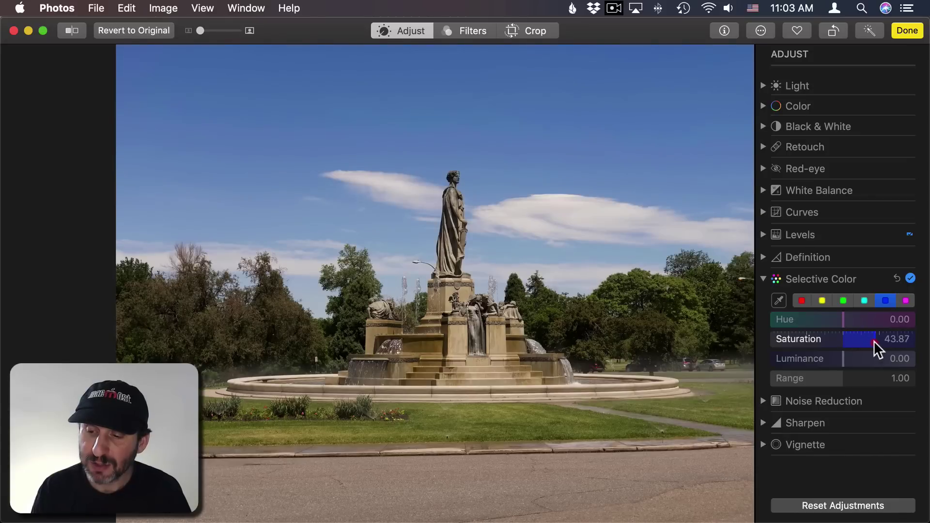
{"action": "left_click_drag", "start_coordinate": [874, 341], "coordinate": [878, 342]}
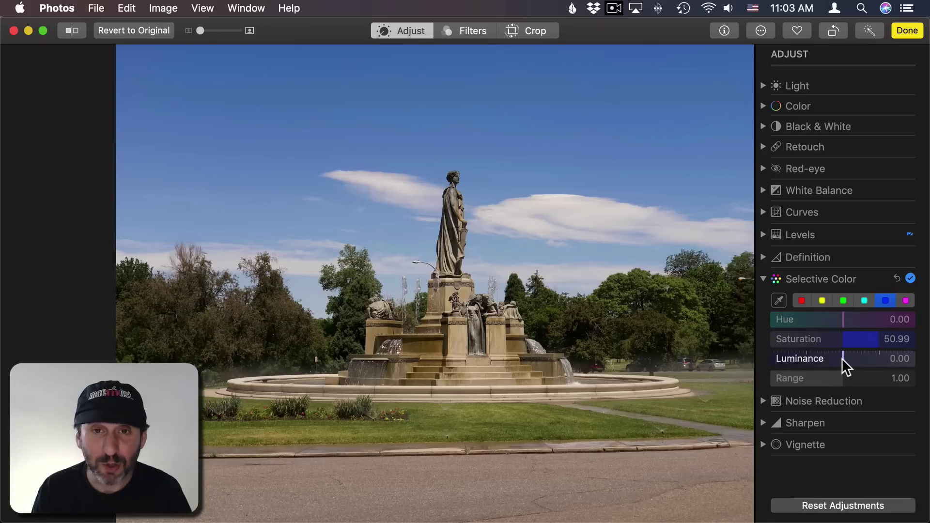
{"action": "left_click_drag", "start_coordinate": [843, 358], "coordinate": [822, 359]}
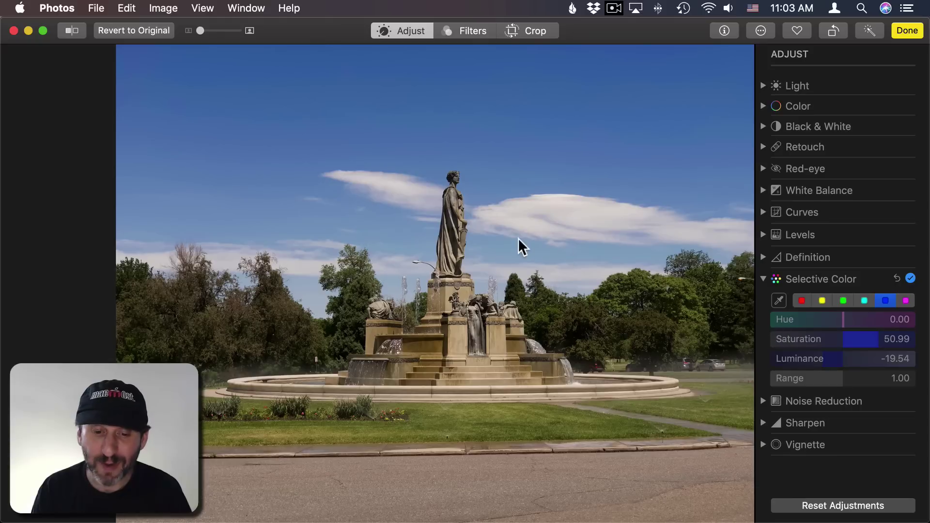
Check against the original, then push blue Saturation to 66.28 and Luminance to -30.56
{"action": "left_click", "coordinate": [72, 31]}
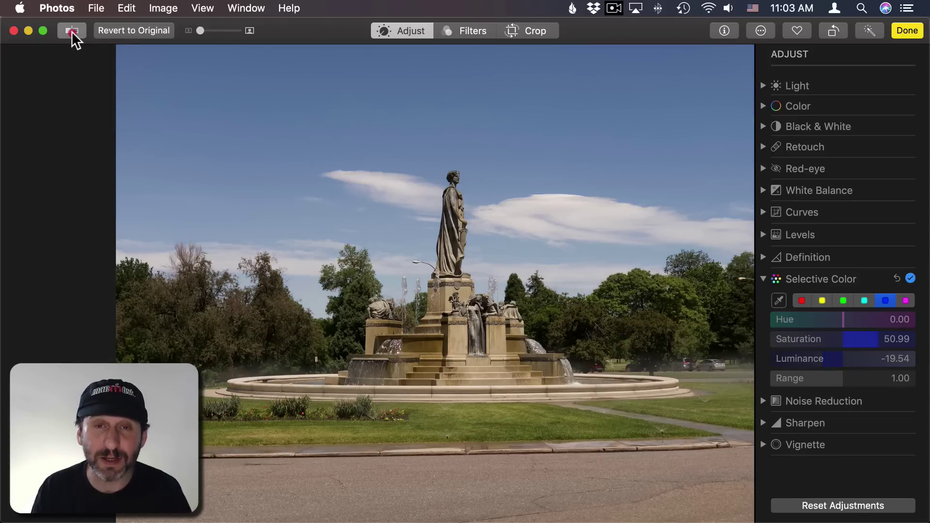
{"action": "left_click", "coordinate": [72, 31]}
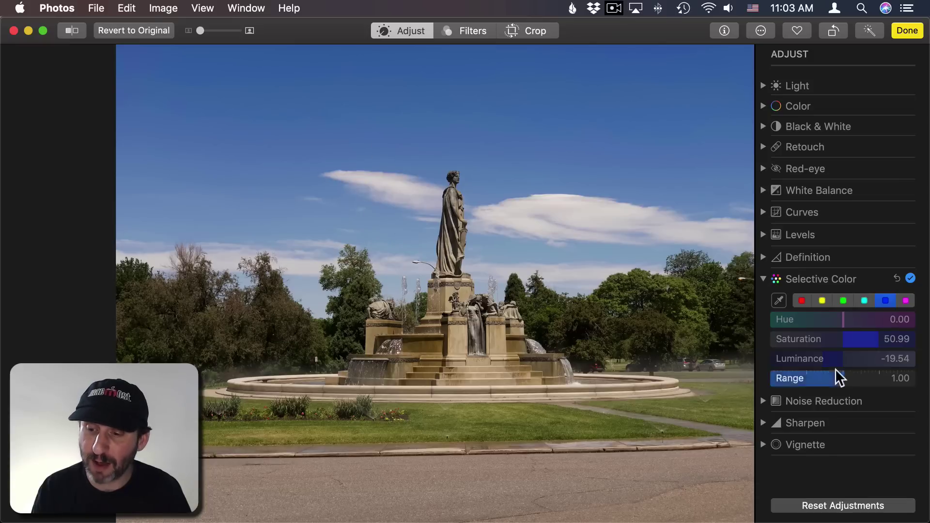
{"action": "left_click_drag", "start_coordinate": [889, 338], "coordinate": [891, 338]}
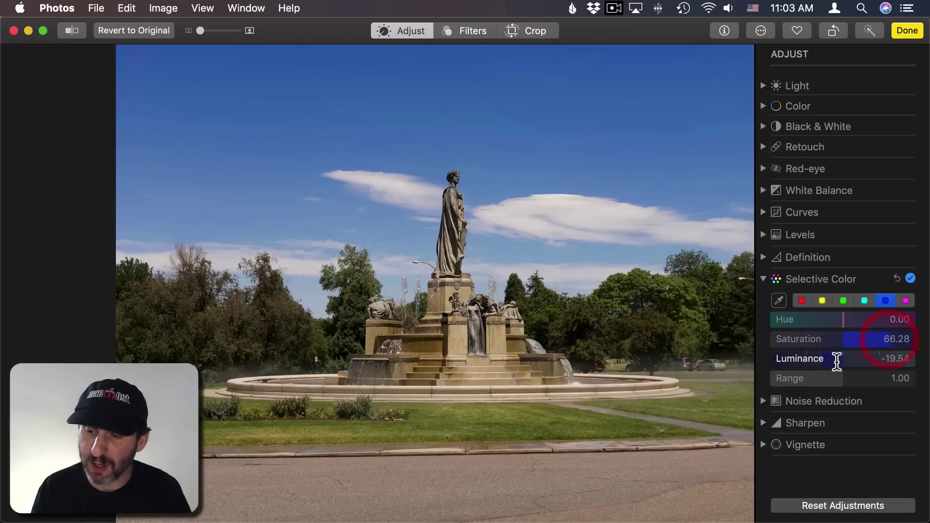
{"action": "left_click_drag", "start_coordinate": [817, 359], "coordinate": [813, 359]}
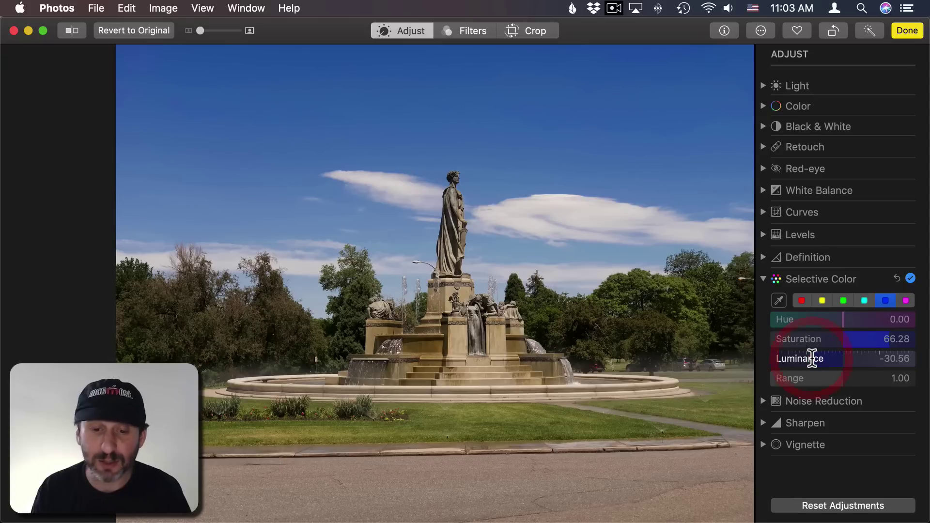
{"action": "left_click", "coordinate": [83, 30]}
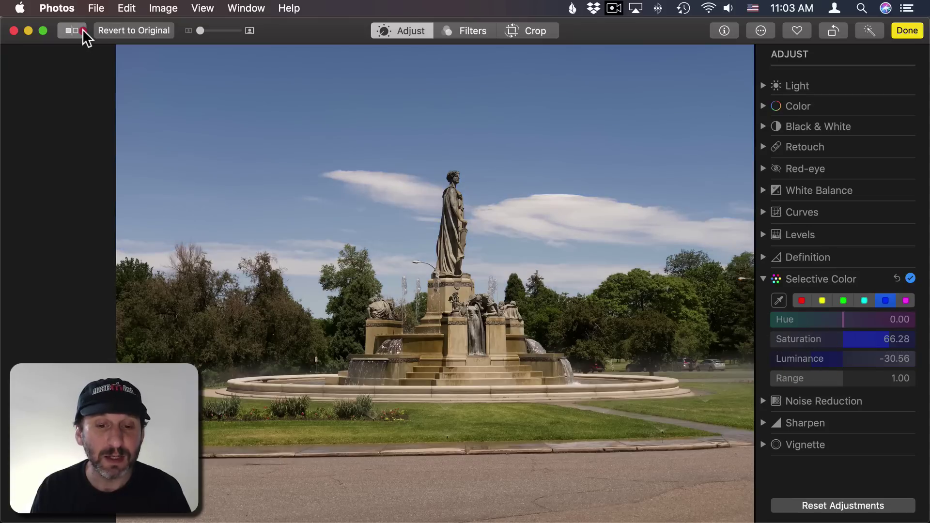
Edit the Kokyo Gaien moat photo, setting blue Saturation 53.22 and Luminance -21.95
{"action": "left_click", "coordinate": [83, 29]}
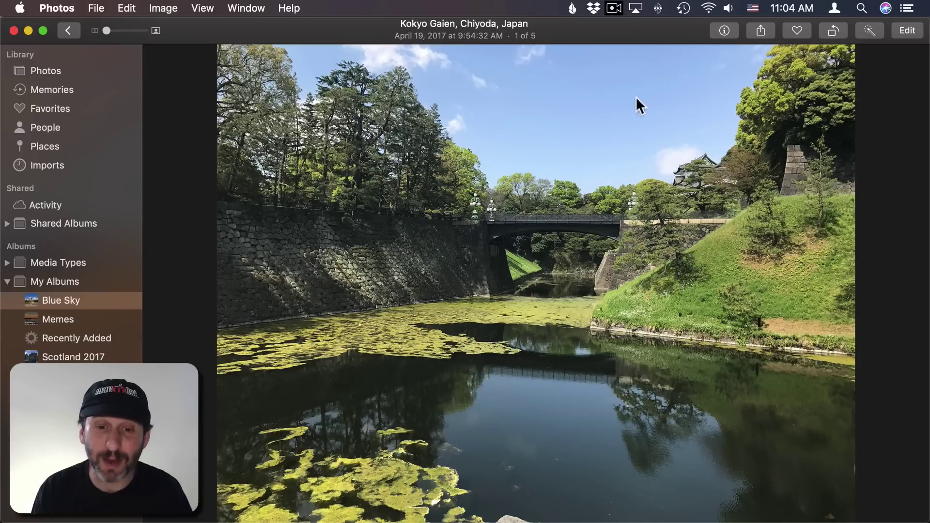
{"action": "left_click", "coordinate": [904, 30]}
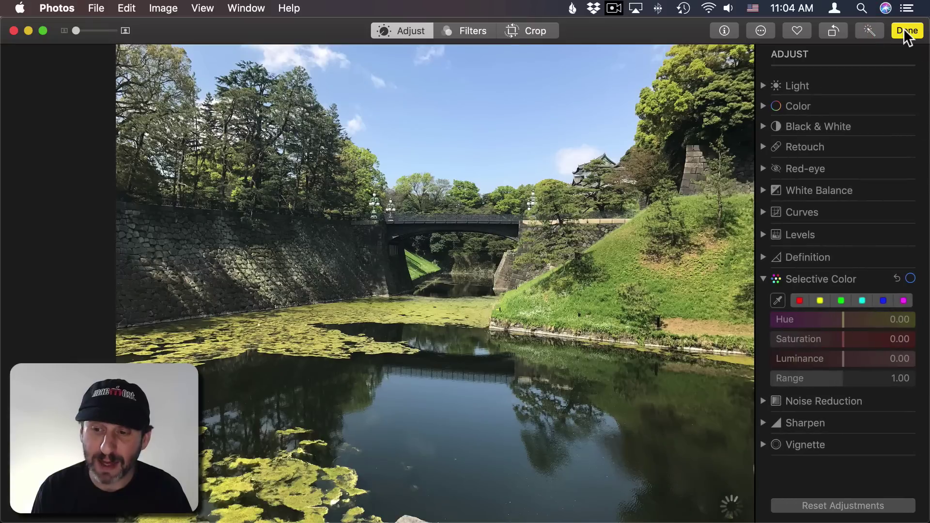
{"action": "left_click", "coordinate": [881, 300]}
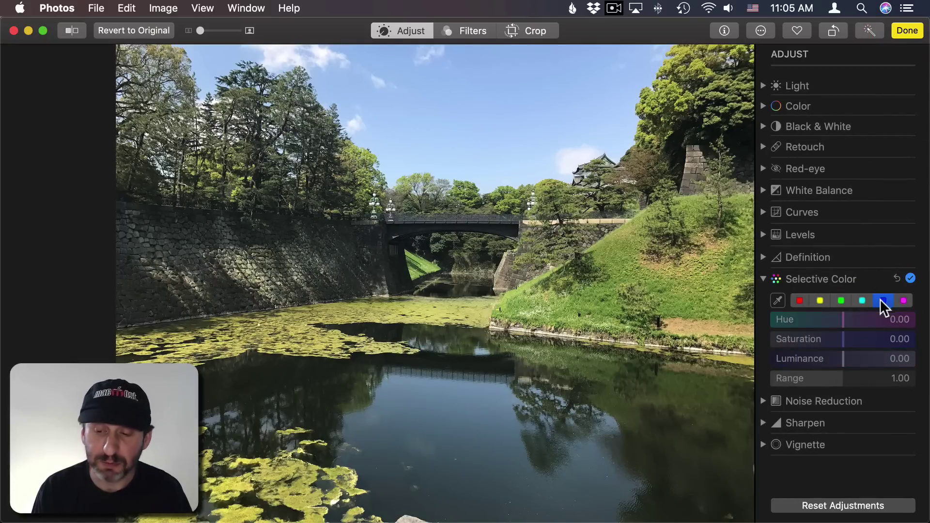
{"action": "left_click_drag", "start_coordinate": [844, 342], "coordinate": [819, 360]}
{"action": "left_click_drag", "start_coordinate": [867, 339], "coordinate": [880, 339]}
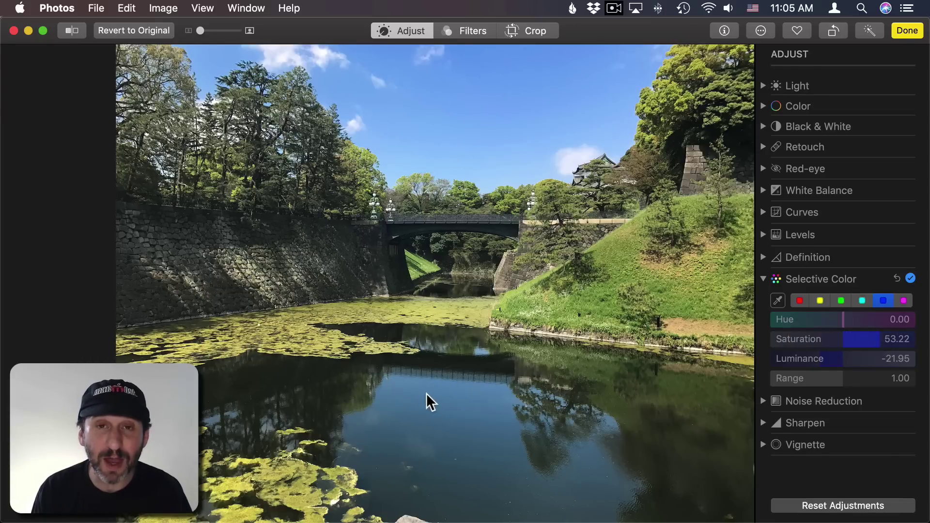
Compare the moat photo's deepened sky with the unedited original
{"action": "left_click", "coordinate": [69, 32]}
{"action": "left_click", "coordinate": [71, 32]}
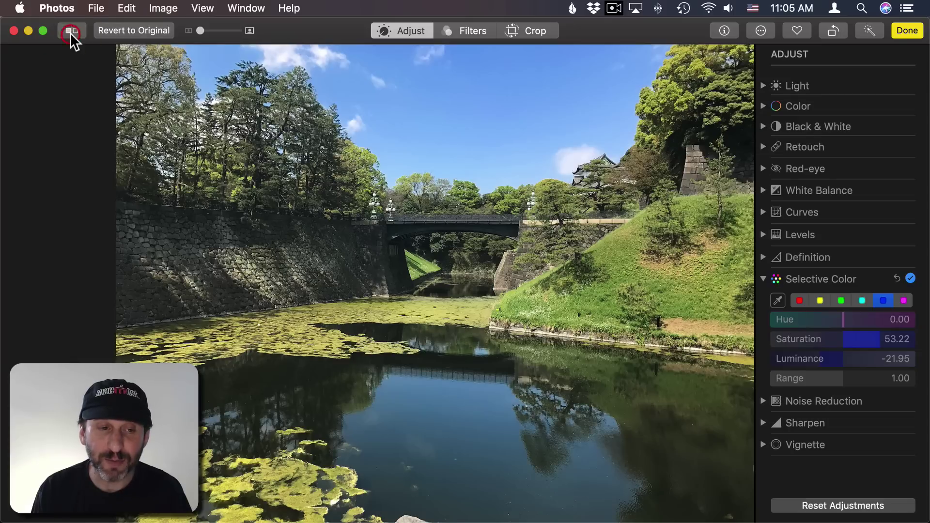
{"action": "left_click", "coordinate": [71, 33]}
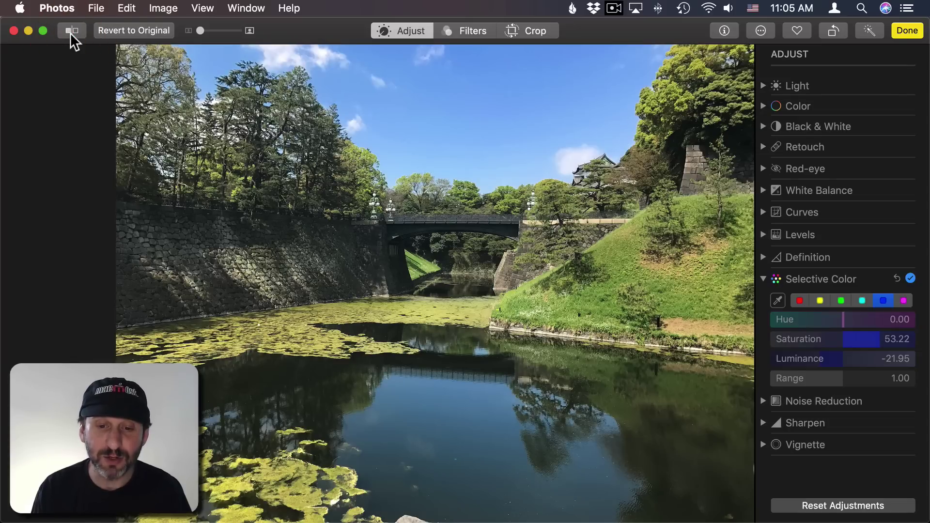
{"action": "left_click", "coordinate": [70, 33]}
{"action": "left_click", "coordinate": [70, 32]}
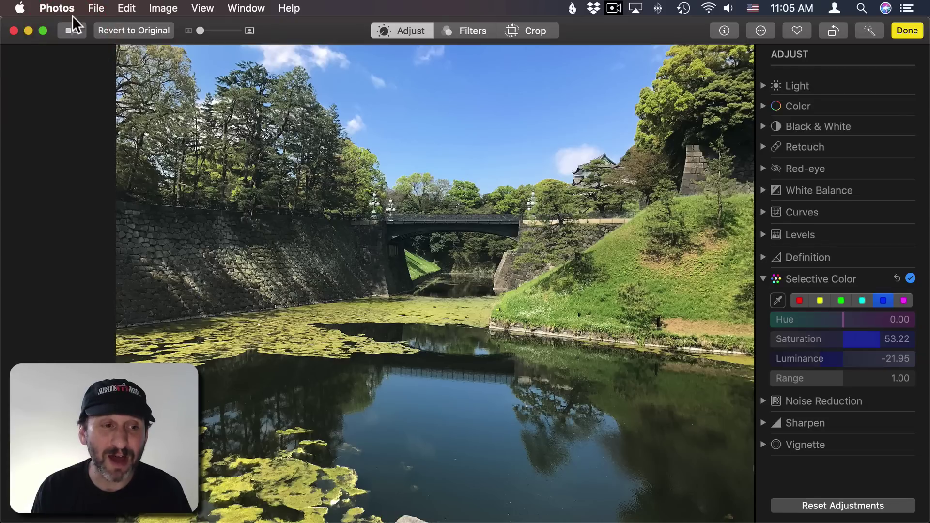
{"action": "left_click", "coordinate": [69, 30]}
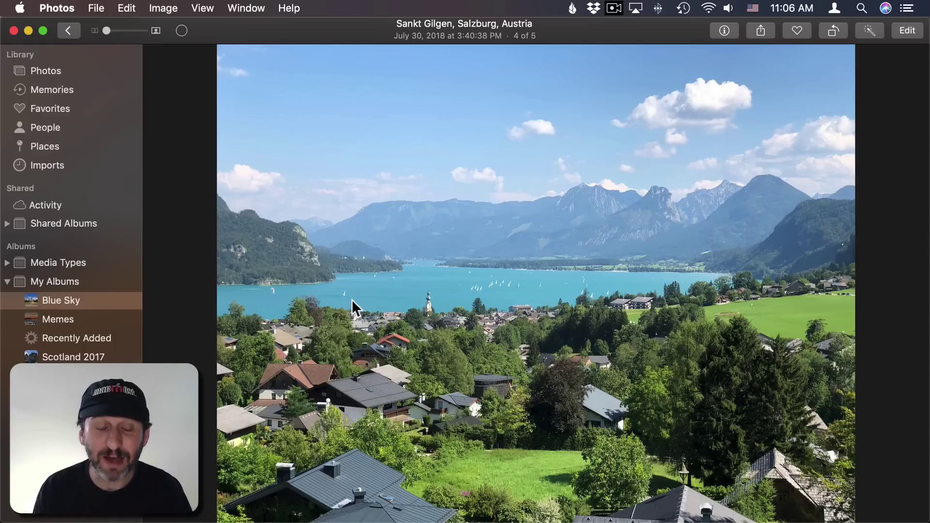
Give the Sankt Gilgen photo blue Saturation 51.20 and Luminance -31.39, then compare with the original
{"action": "left_click", "coordinate": [908, 31]}
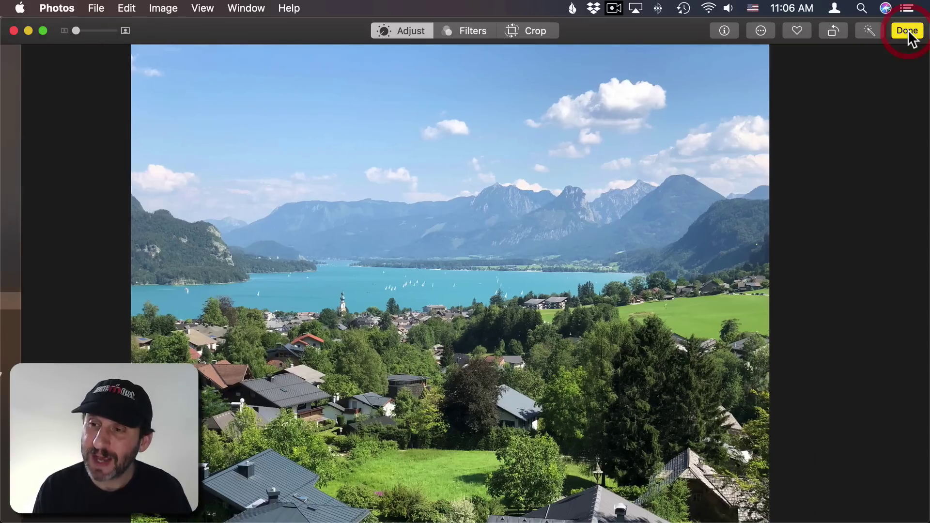
{"action": "left_click", "coordinate": [882, 301]}
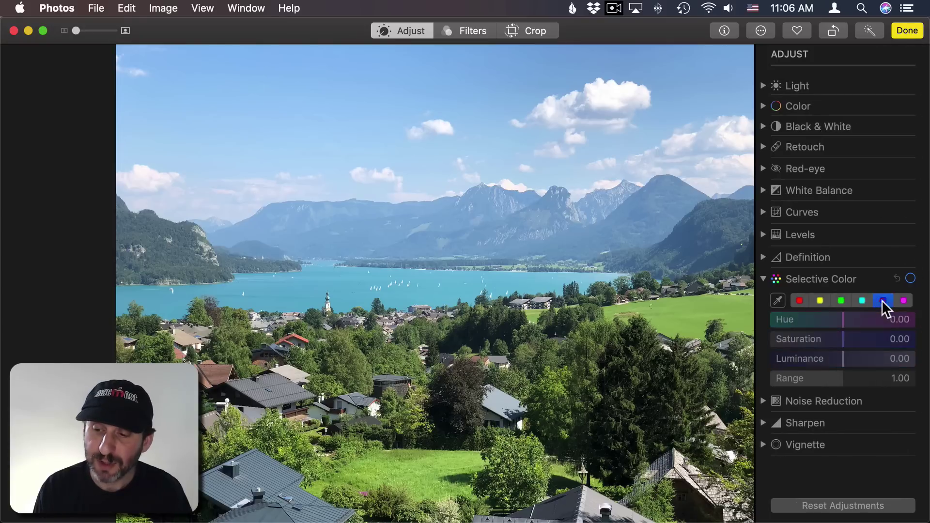
{"action": "left_click_drag", "start_coordinate": [848, 338], "coordinate": [889, 347]}
{"action": "left_click_drag", "start_coordinate": [839, 363], "coordinate": [818, 360]}
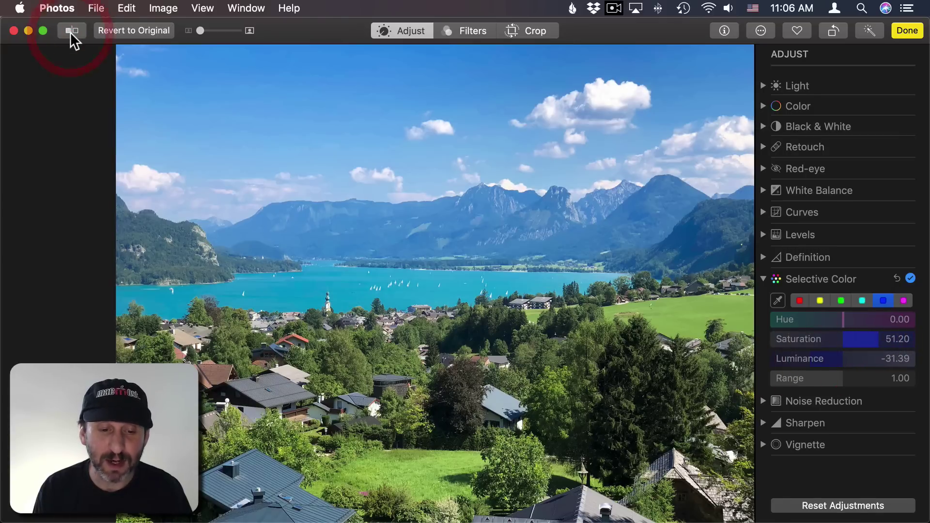
{"action": "left_click", "coordinate": [70, 32]}
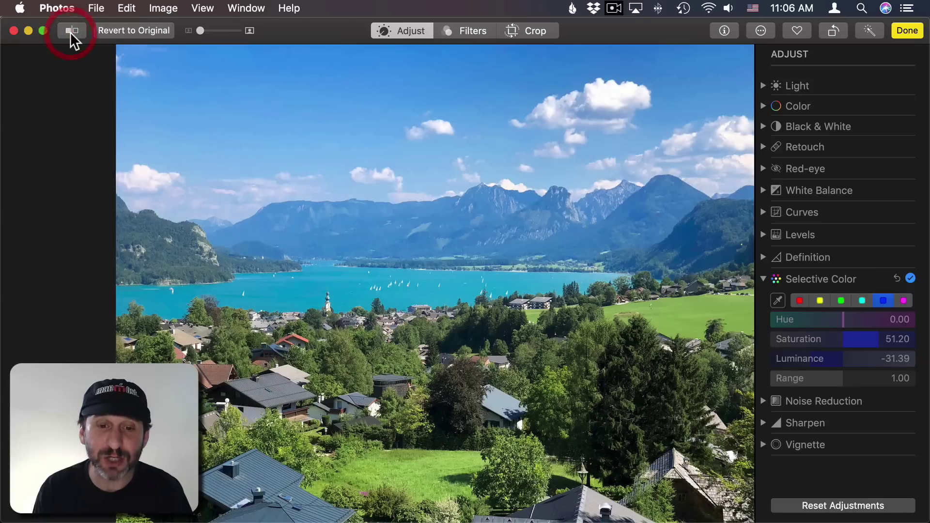
{"action": "left_click", "coordinate": [71, 32]}
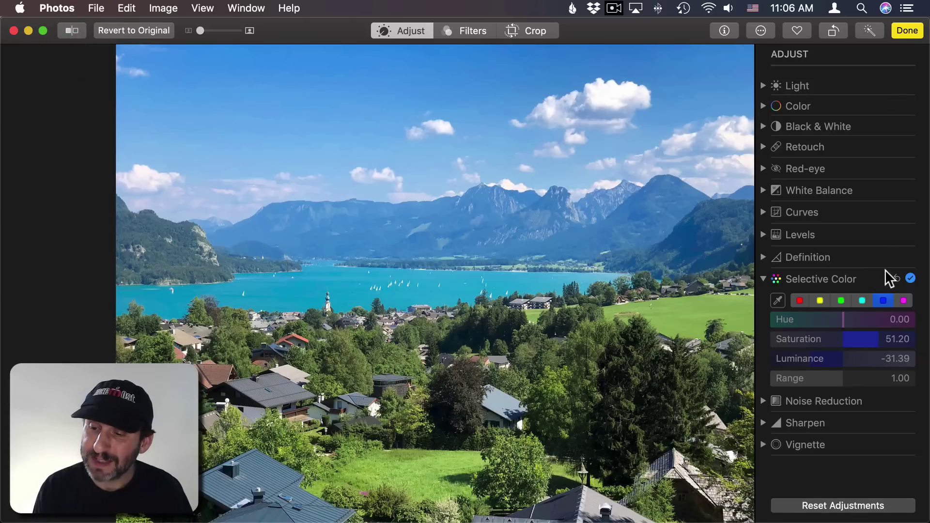
Reset Selective Color, sample the sky hue with the eyedropper, and set Saturation 43.09, Luminance -26.41
{"action": "left_click", "coordinate": [896, 279]}
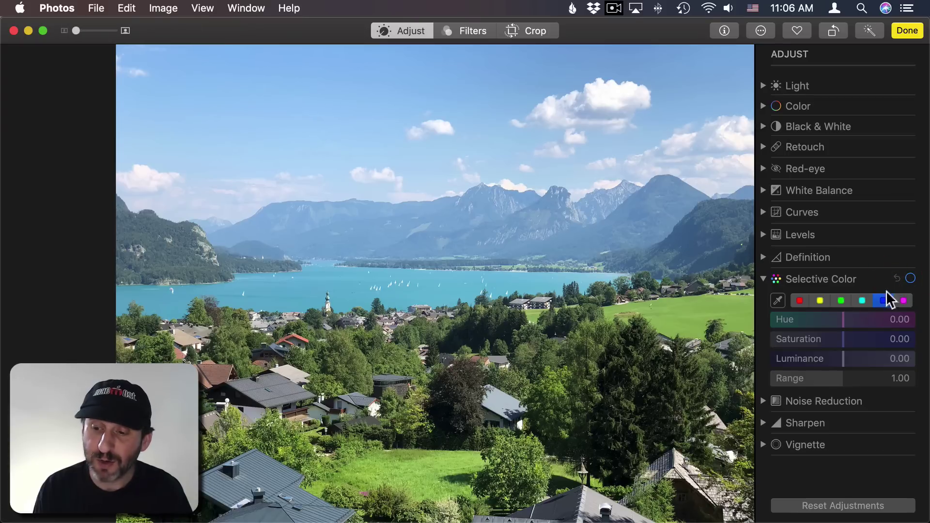
{"action": "left_click", "coordinate": [777, 301]}
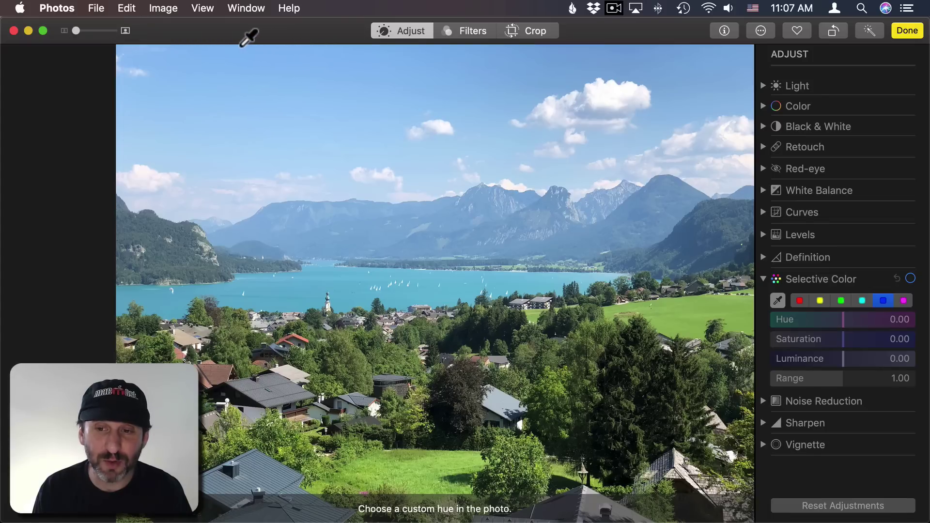
{"action": "left_click", "coordinate": [429, 48]}
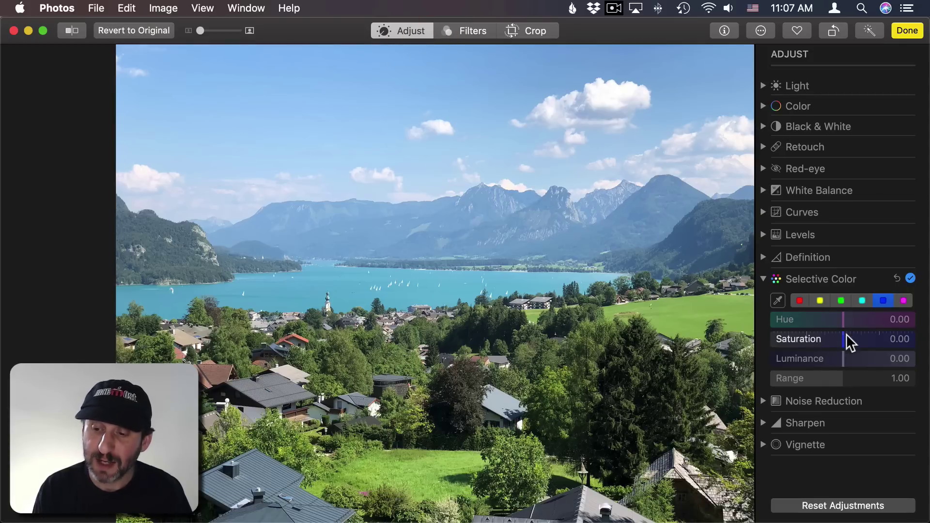
{"action": "left_click_drag", "start_coordinate": [846, 337], "coordinate": [819, 359]}
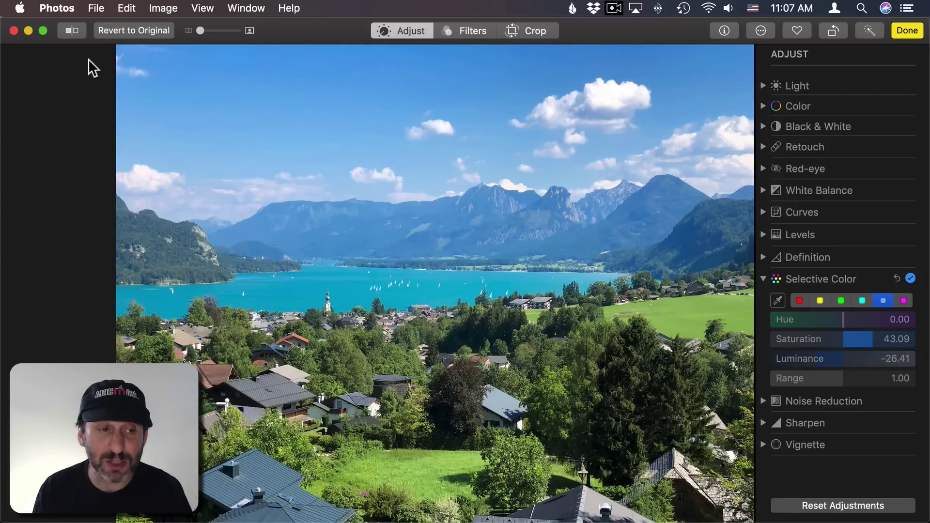
{"action": "left_click", "coordinate": [71, 32]}
{"action": "left_click", "coordinate": [71, 33]}
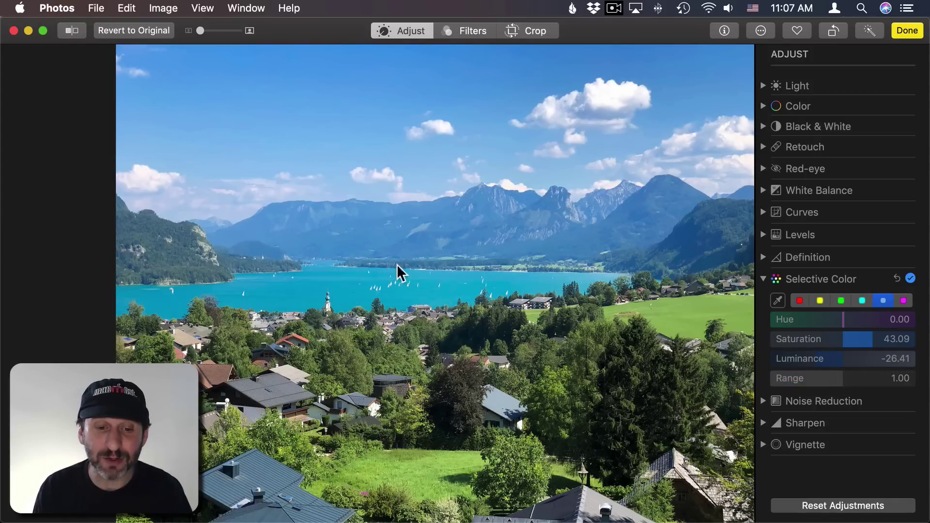
Narrow the sampled hue's Range to 0.49 and compare before/after to confirm the lake stays turquoise
{"action": "left_click_drag", "start_coordinate": [842, 377], "coordinate": [807, 382]}
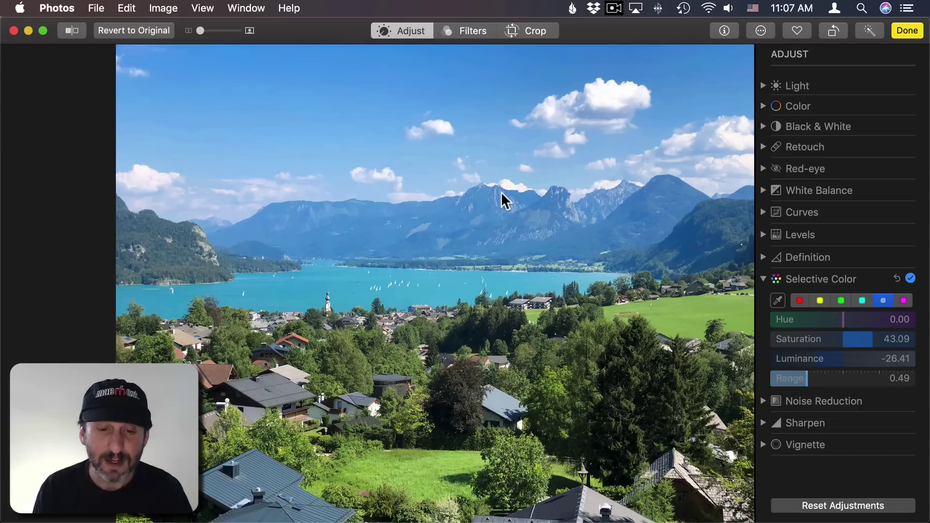
{"action": "left_click", "coordinate": [73, 31]}
{"action": "left_click", "coordinate": [72, 31]}
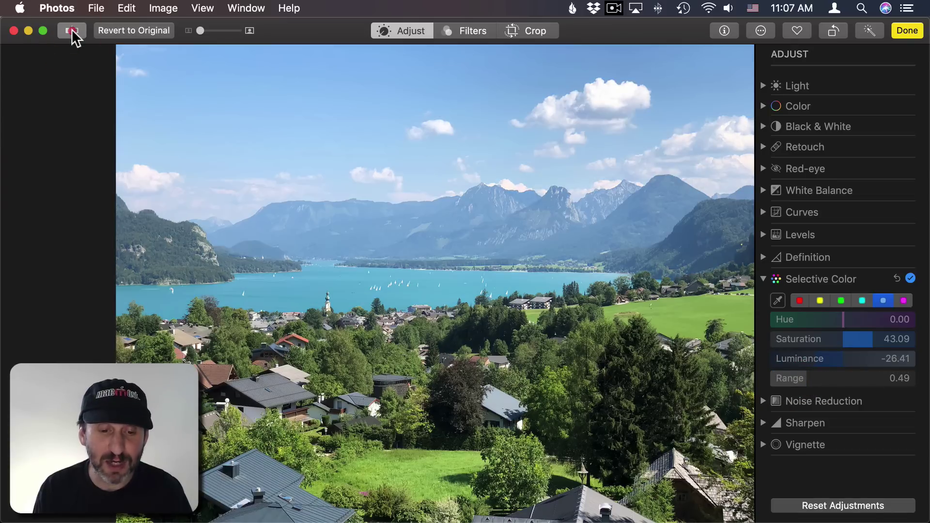
{"action": "left_click", "coordinate": [73, 31]}
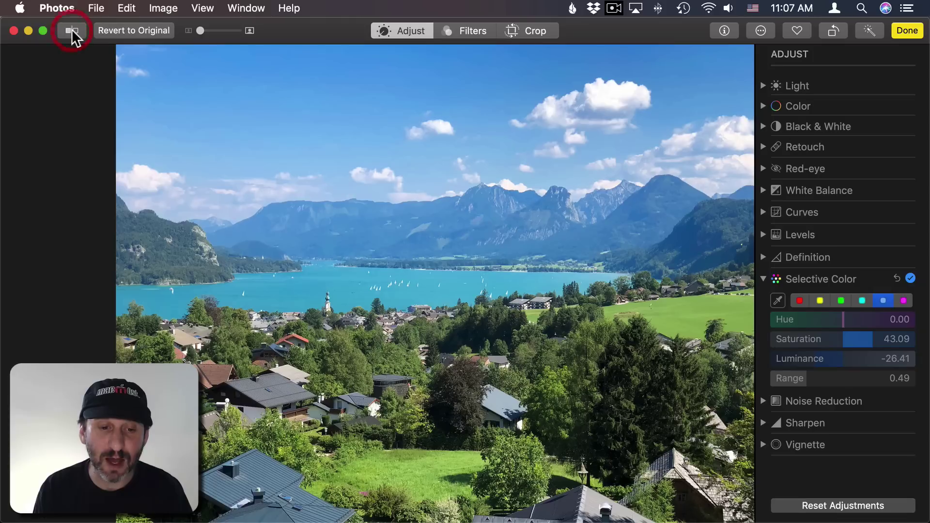
{"action": "left_click", "coordinate": [73, 31]}
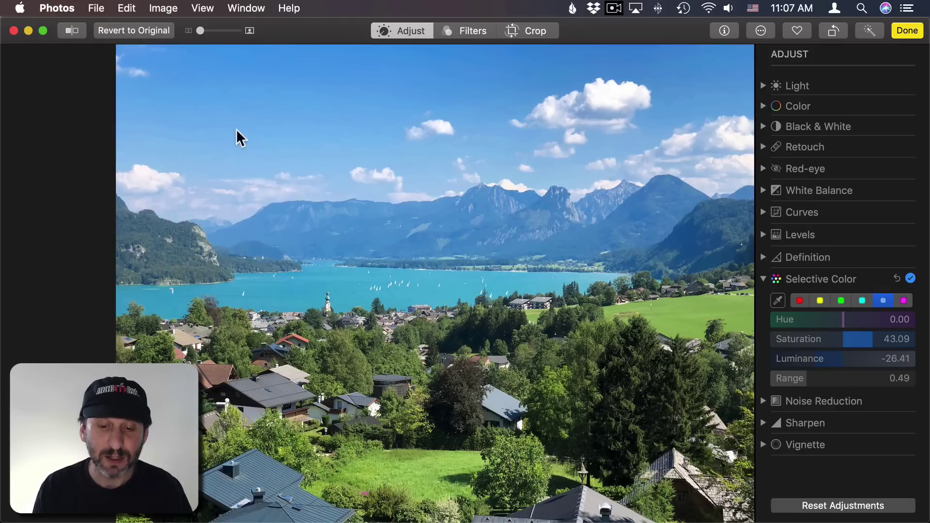
Sample the park photo's sky with the eyedropper and set Saturation 39.16, Luminance -23.91
{"action": "left_click", "coordinate": [72, 31]}
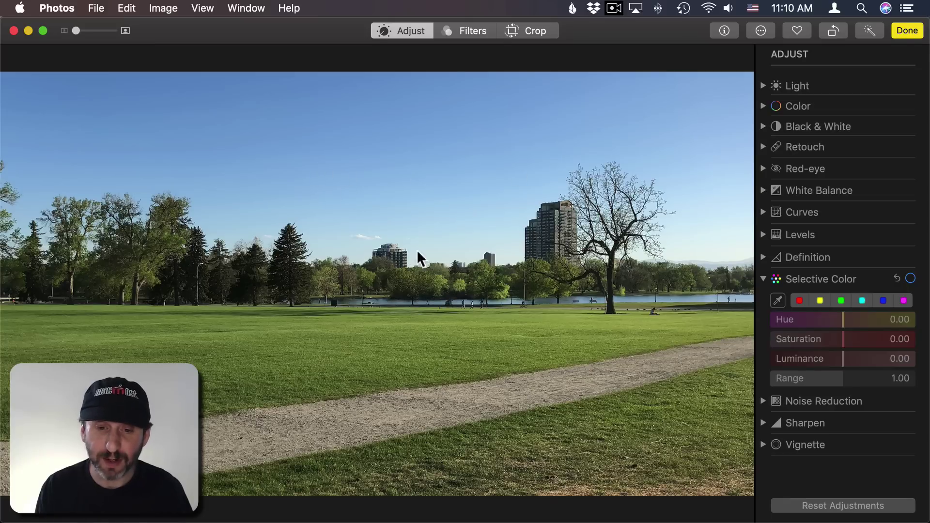
{"action": "left_click", "coordinate": [778, 301]}
{"action": "left_click", "coordinate": [87, 77]}
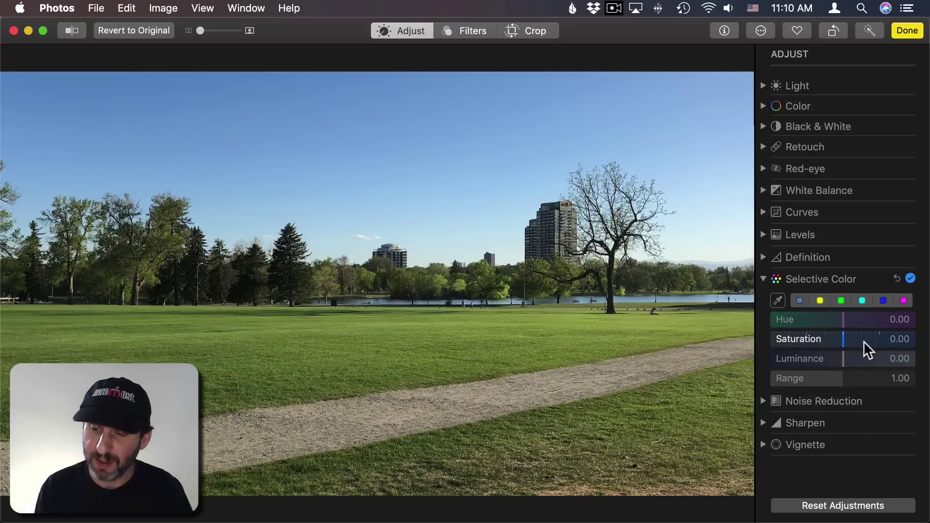
{"action": "left_click_drag", "start_coordinate": [867, 348], "coordinate": [821, 363]}
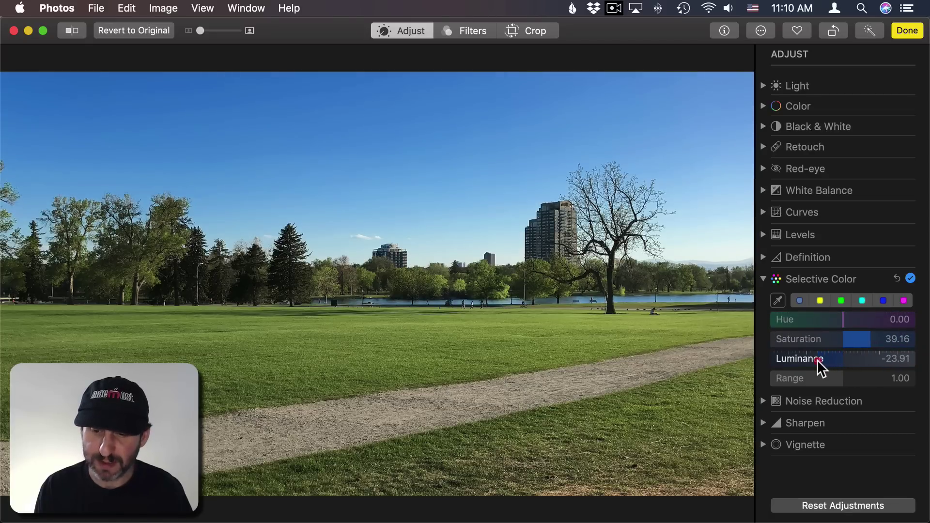
{"action": "left_click", "coordinate": [72, 31]}
{"action": "left_click", "coordinate": [71, 31]}
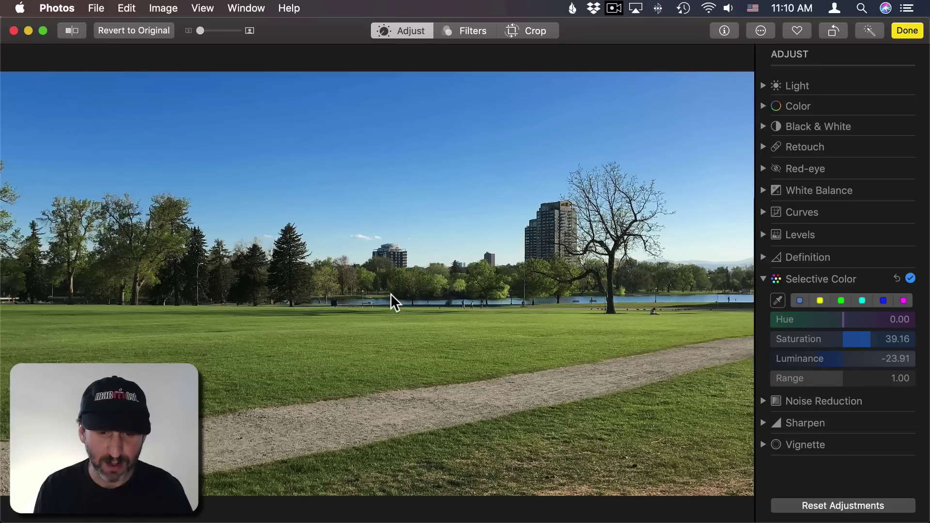
Narrow the Range to 0.47 and compare the park photo with its paler original
{"action": "left_click_drag", "start_coordinate": [837, 377], "coordinate": [806, 375]}
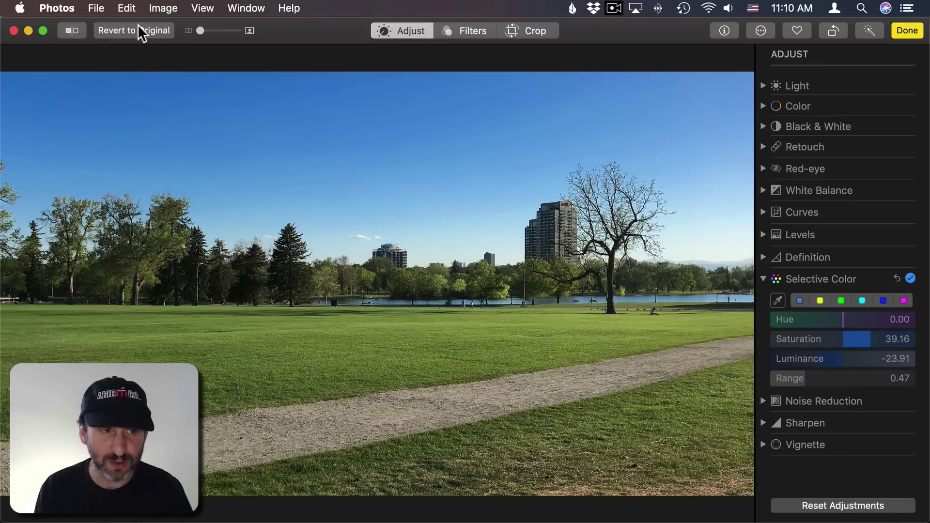
{"action": "left_click", "coordinate": [71, 31]}
{"action": "left_click", "coordinate": [72, 31]}
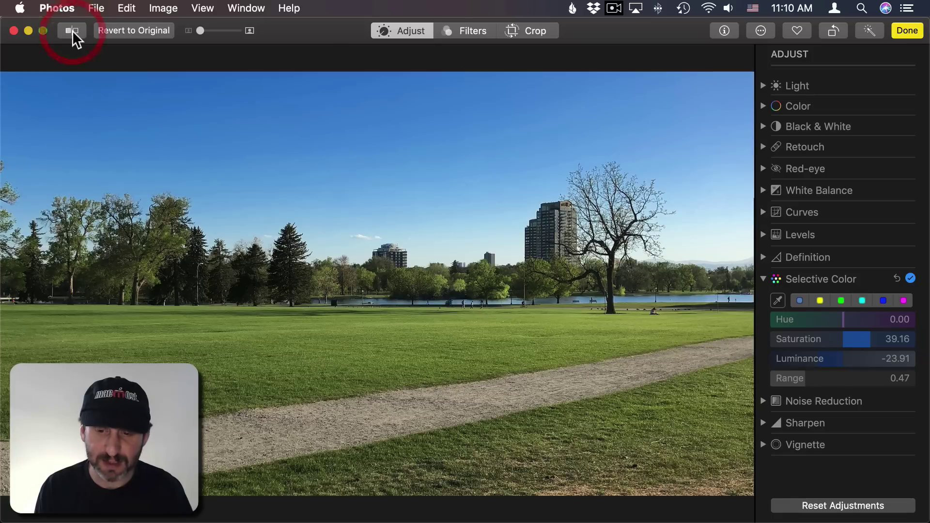
{"action": "left_click", "coordinate": [72, 30]}
{"action": "left_click", "coordinate": [71, 30]}
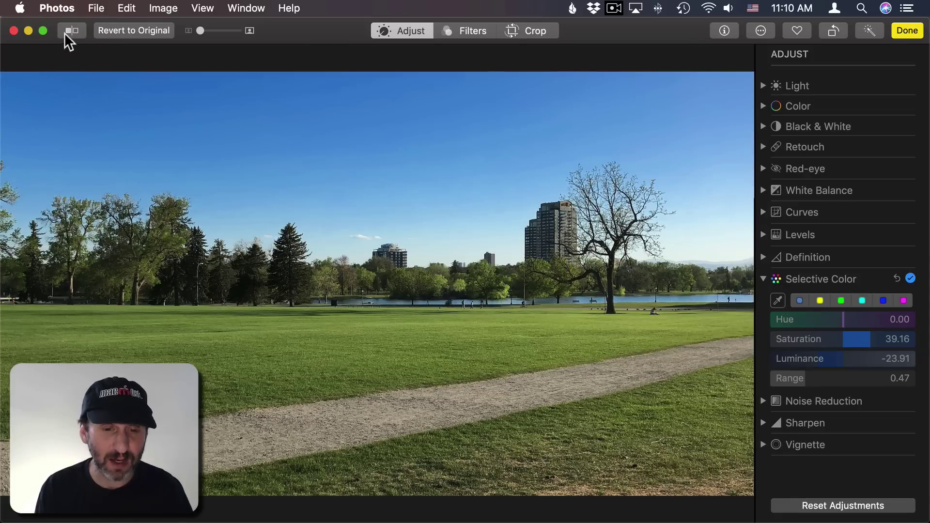
{"action": "left_click", "coordinate": [63, 32]}
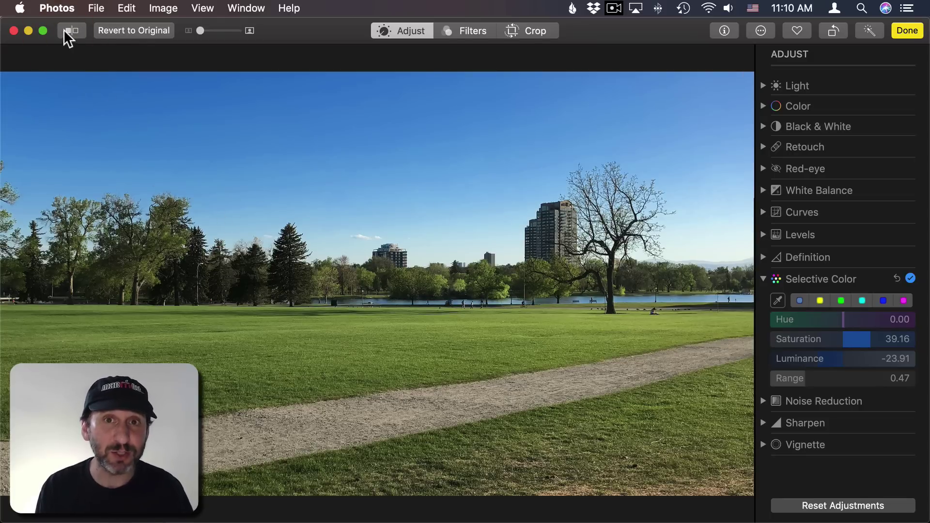
{"action": "left_click", "coordinate": [60, 26]}
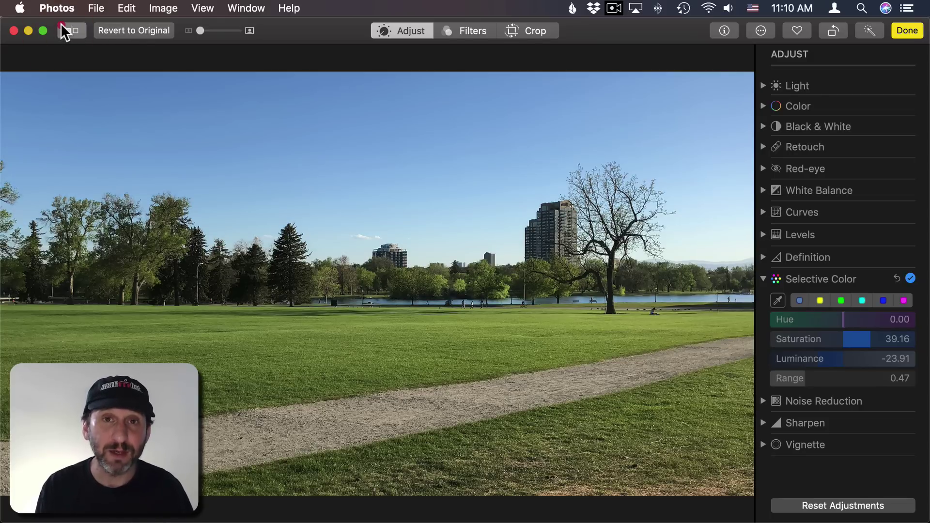